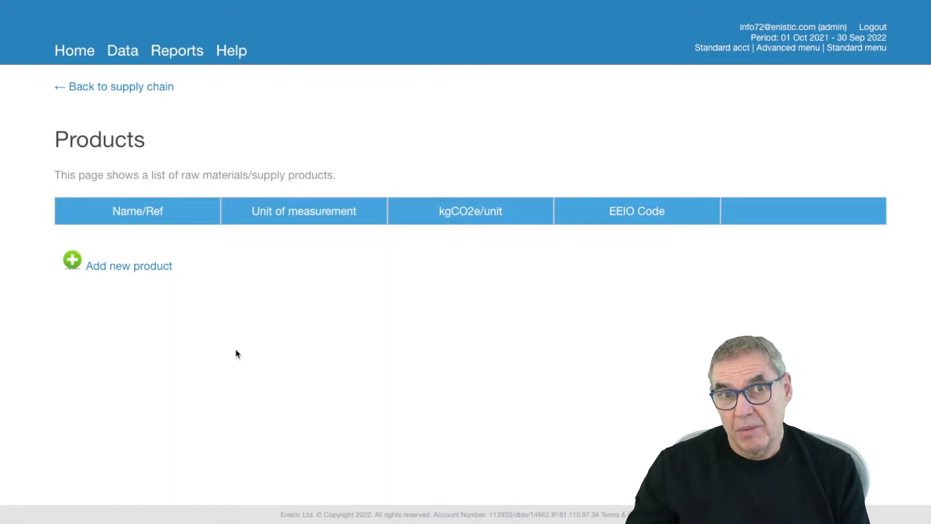
Add a new product named Plugs, measured as Each, to the supply products list
click(133, 275)
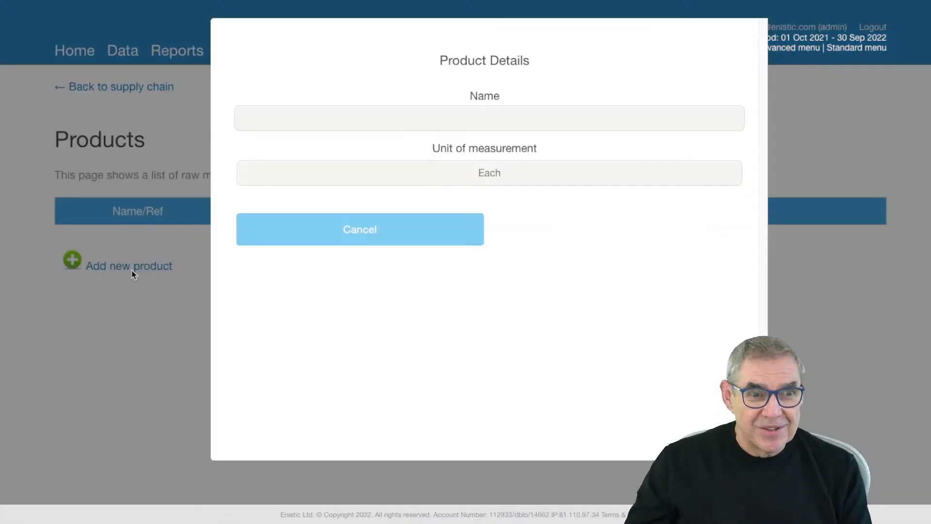
click(489, 122)
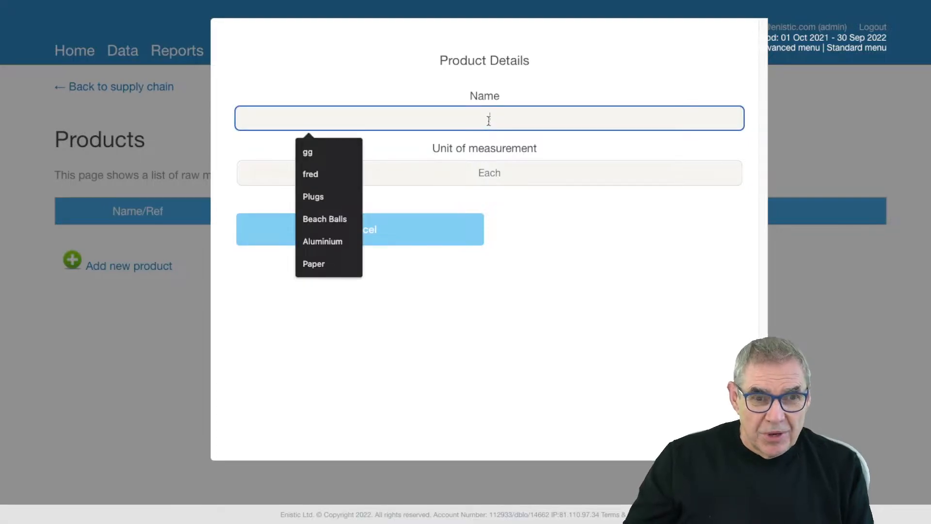
text(Plugs)
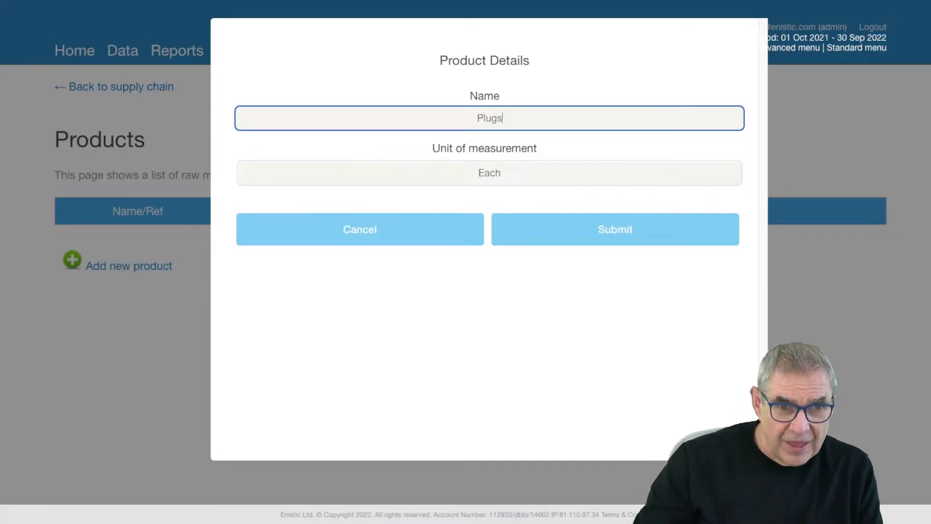
click(609, 226)
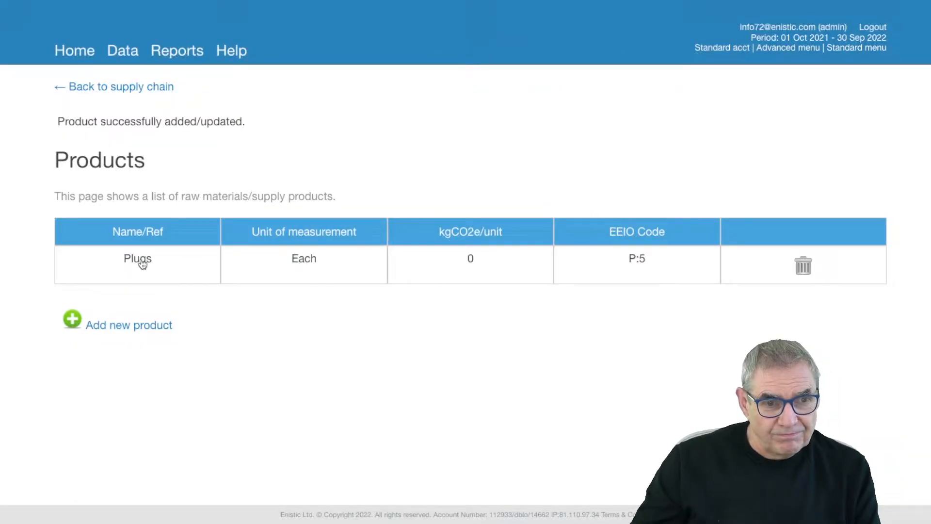
Open the details of the Plugs product and check its unit of measurement
click(146, 259)
drag(378, 182, 318, 181)
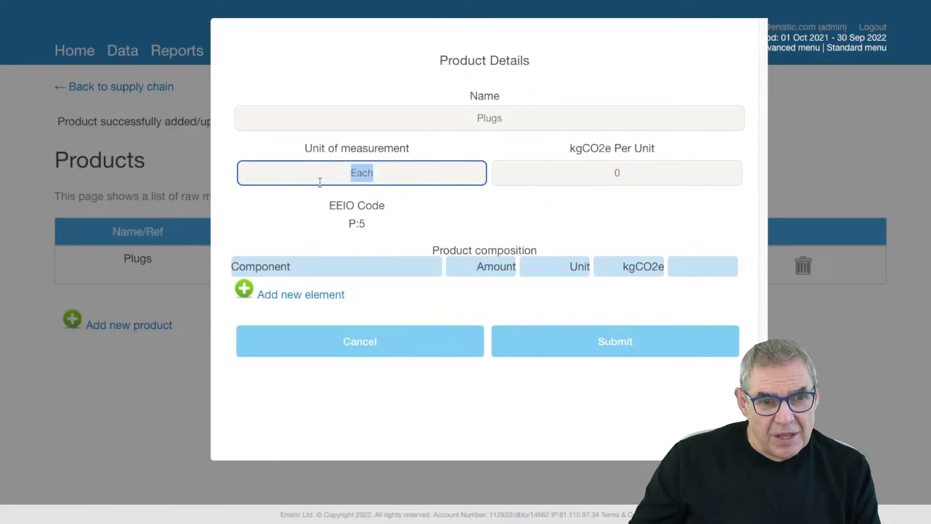
click(301, 219)
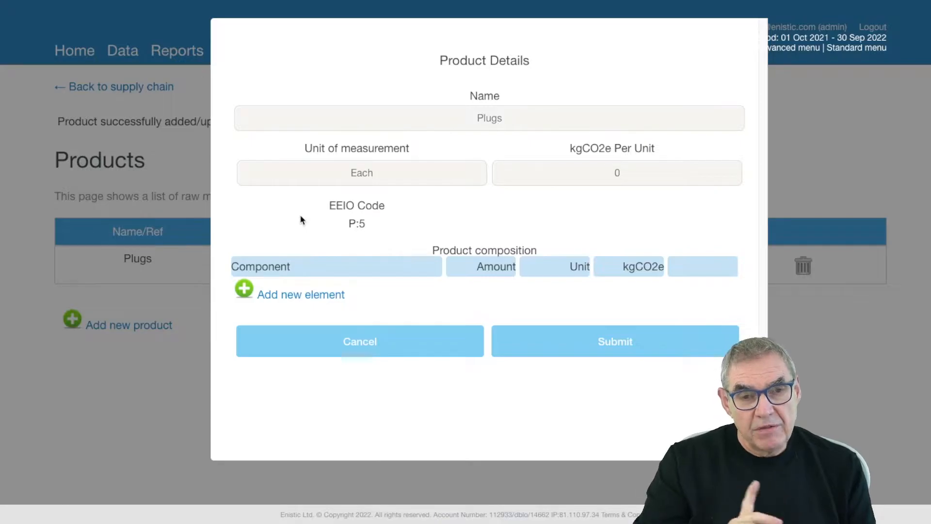
Add 0.25 kg of Copper from the Metals category of the ICE v3.0a Beta database to the Plugs composition
click(298, 295)
click(456, 147)
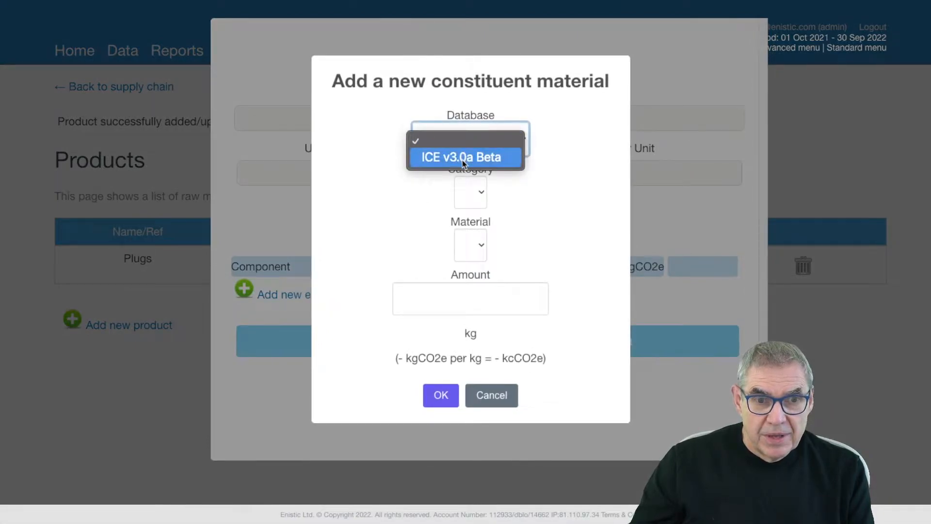
click(463, 160)
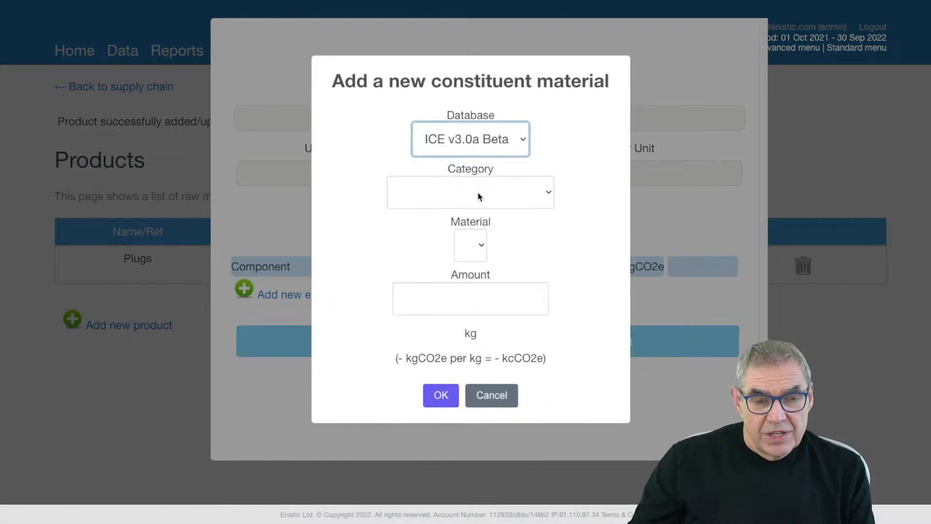
click(477, 191)
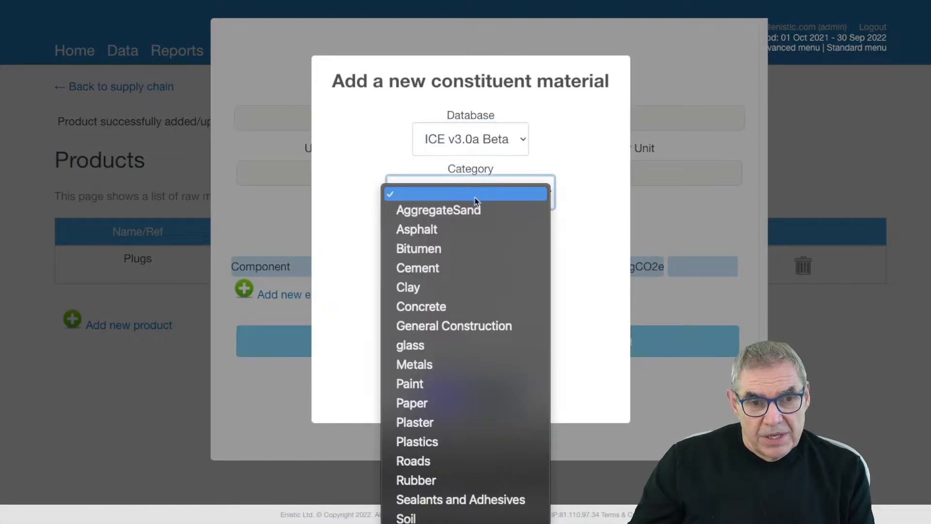
click(417, 365)
click(439, 241)
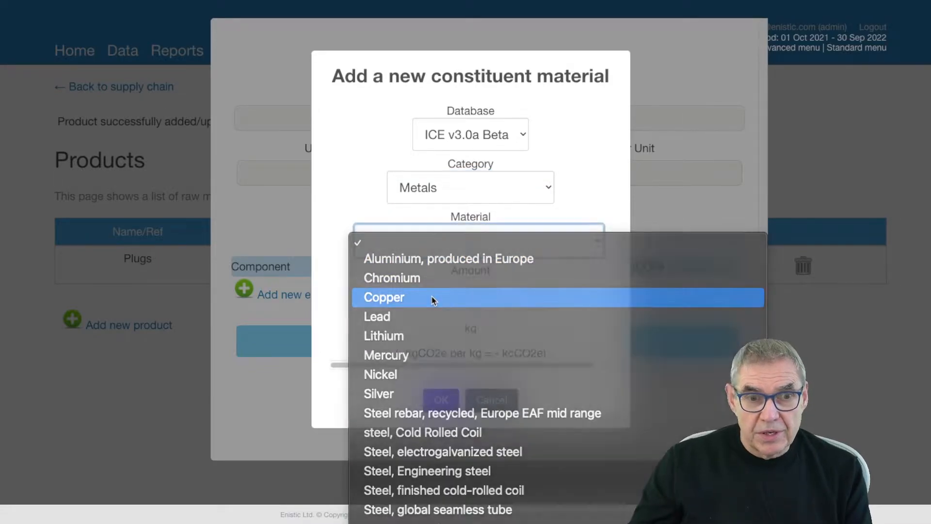
click(432, 297)
click(479, 292)
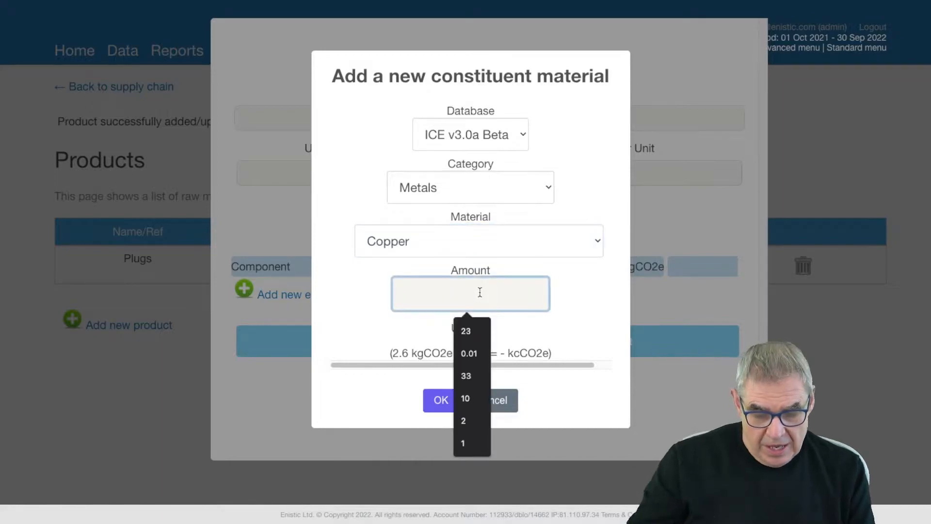
text(0.25)
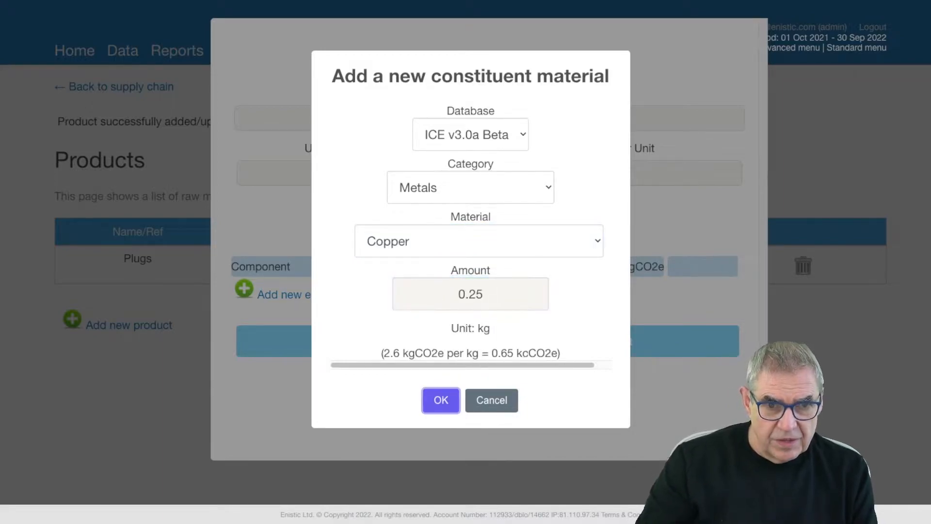
click(479, 318)
double_click(484, 329)
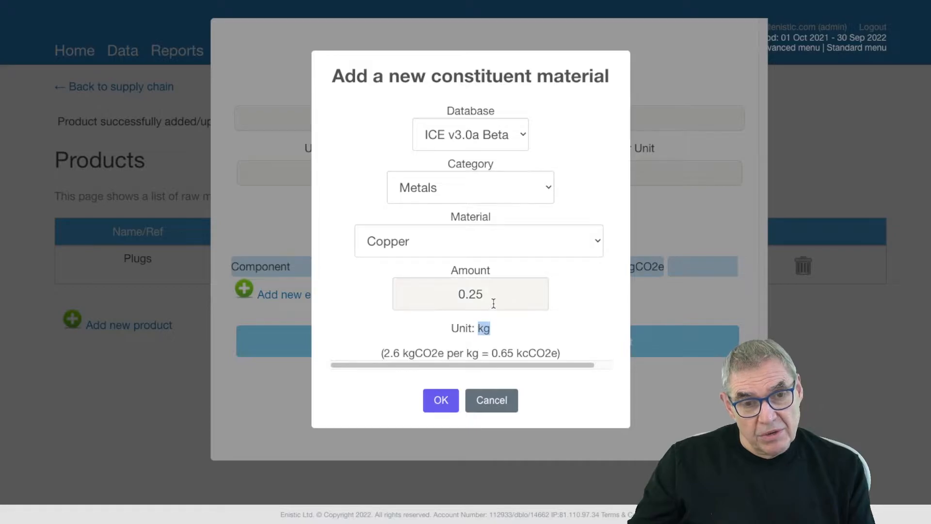
click(441, 403)
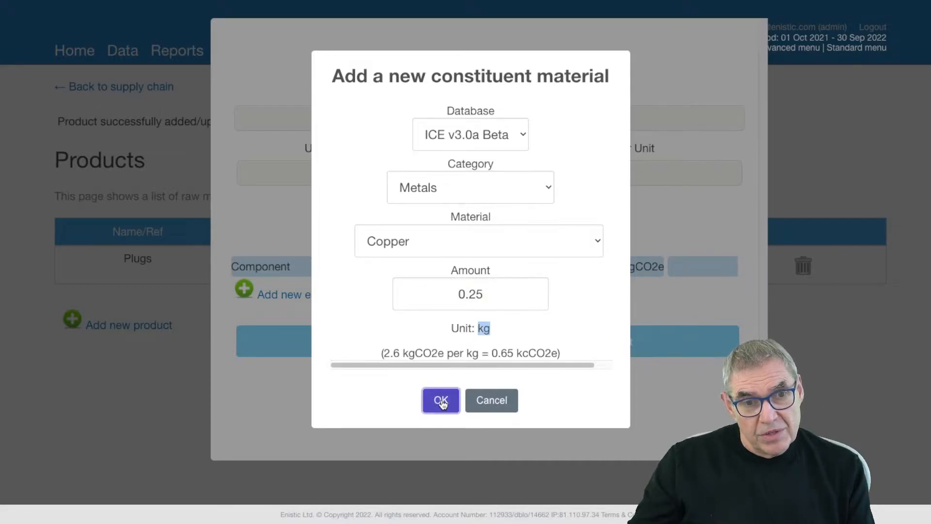
Review the copper component's kgCO2e figure and the product's kgCO2e per unit
drag(692, 290, 716, 292)
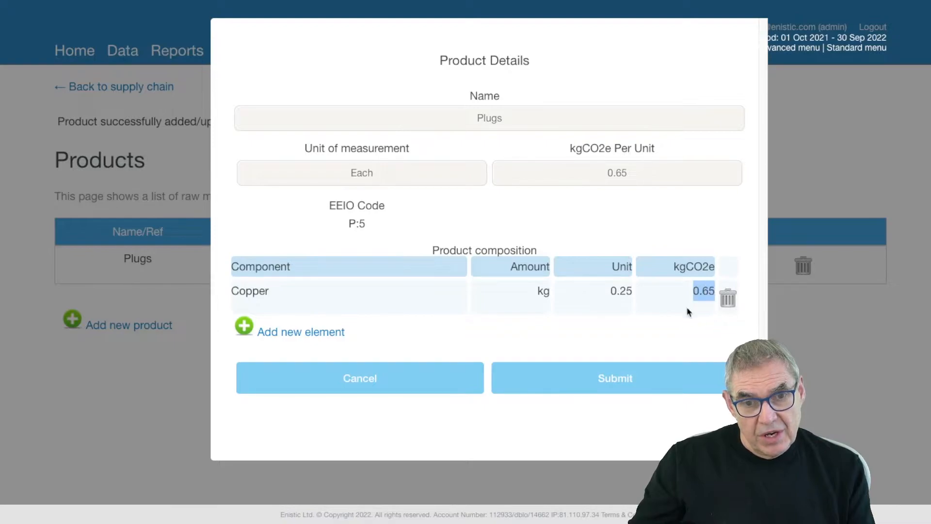
click(666, 331)
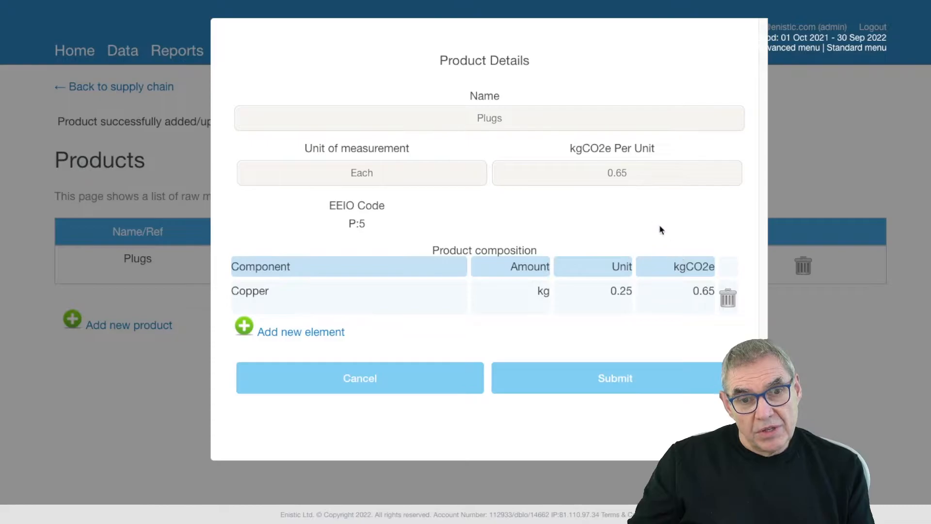
drag(602, 169, 649, 173)
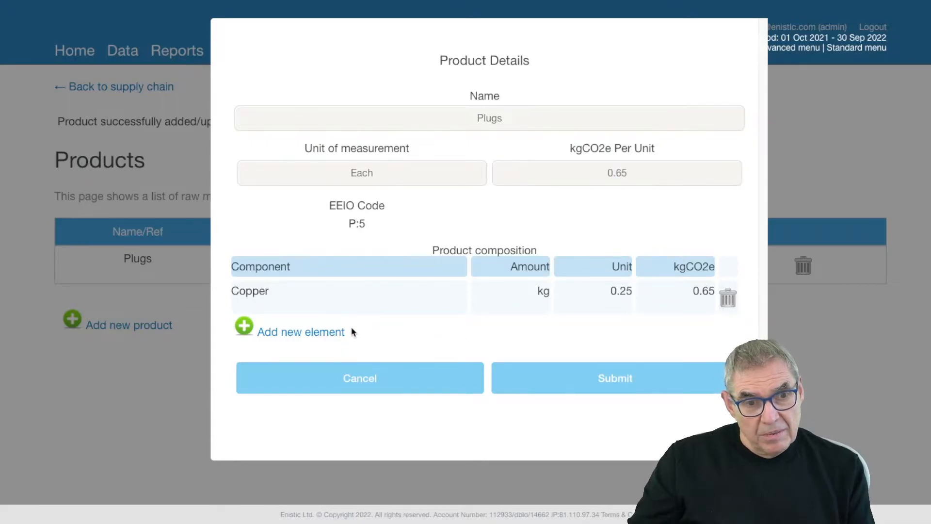
Add 0.25 kg of PVC Injection Moulding from the Plastics category of ICE v3.0a Beta to the Plugs composition
click(353, 331)
click(463, 156)
click(473, 159)
click(473, 199)
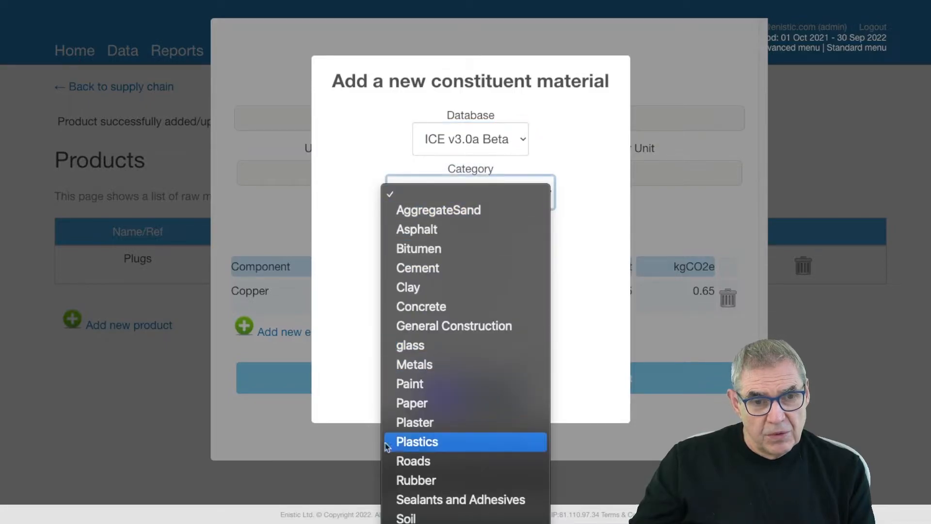
click(428, 437)
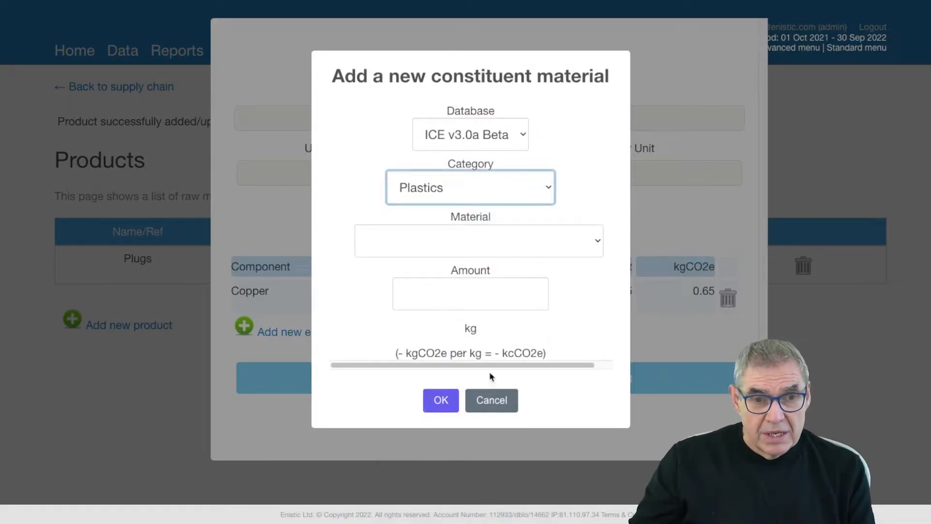
click(509, 242)
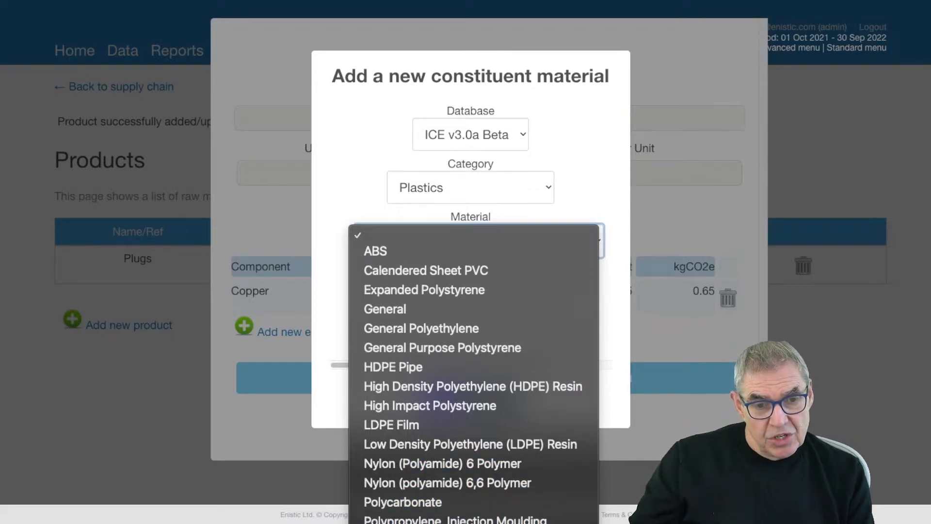
click(526, 523)
click(496, 286)
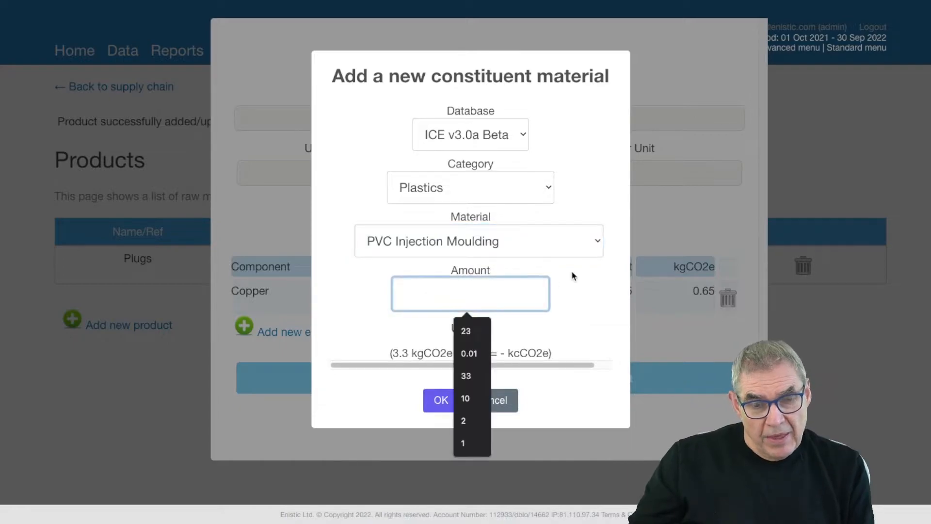
text(0.2)
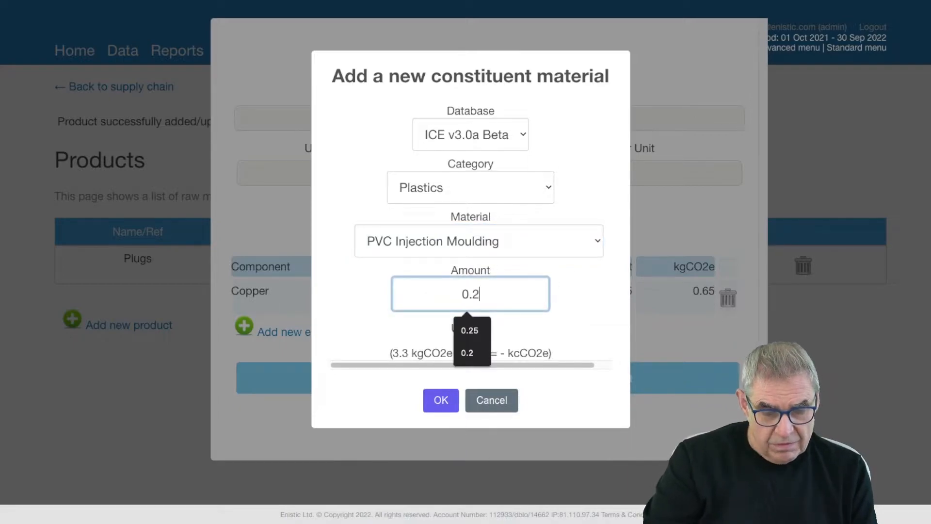
text(5)
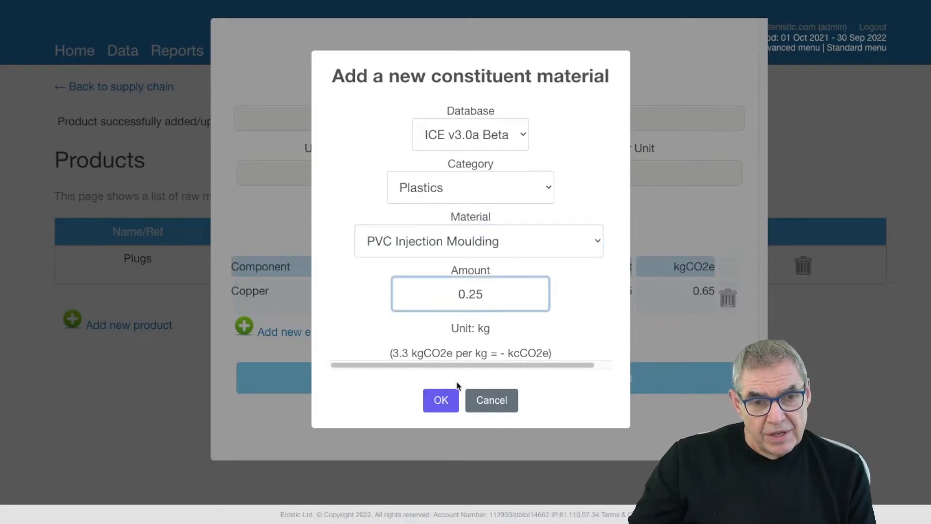
click(441, 401)
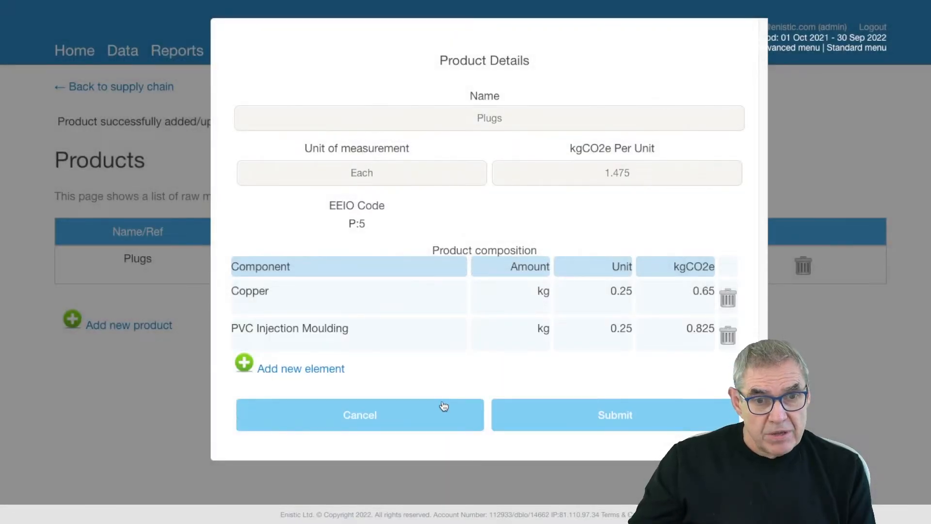
Start another constituent for Plugs and choose Paperboard (General for construction use) from the Paper category of ICE v3.0a Beta
click(283, 370)
click(465, 141)
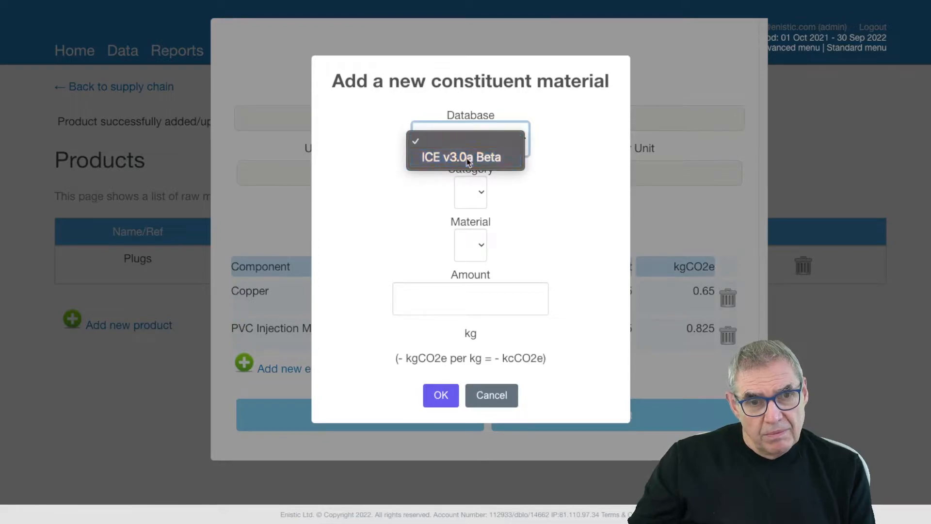
click(468, 158)
click(482, 194)
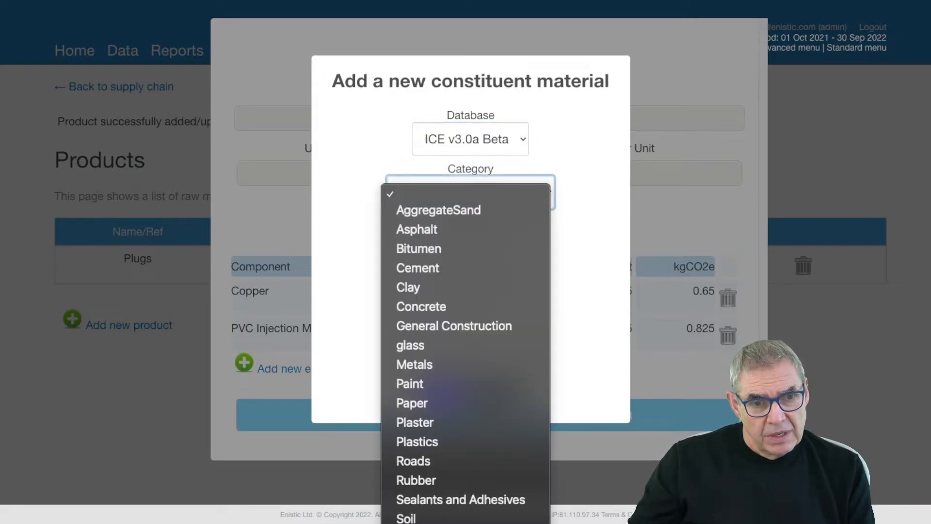
click(433, 409)
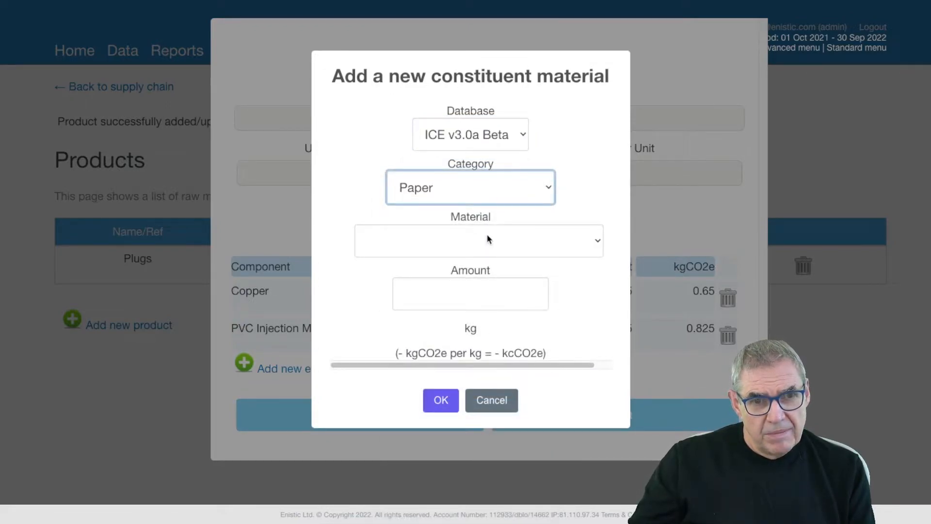
click(490, 240)
click(451, 305)
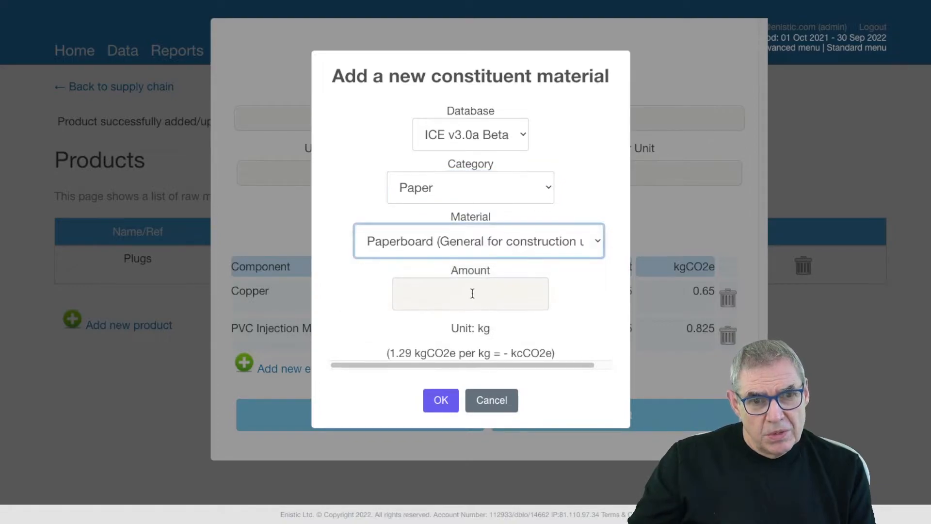
Set the paperboard amount to 0.1 kg and add it to the product composition
click(473, 293)
text(0)
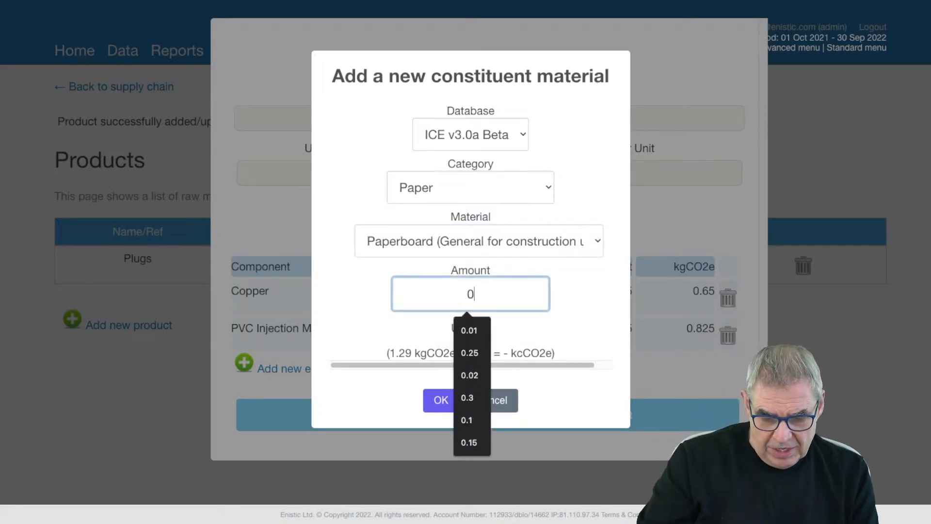
text(.0)
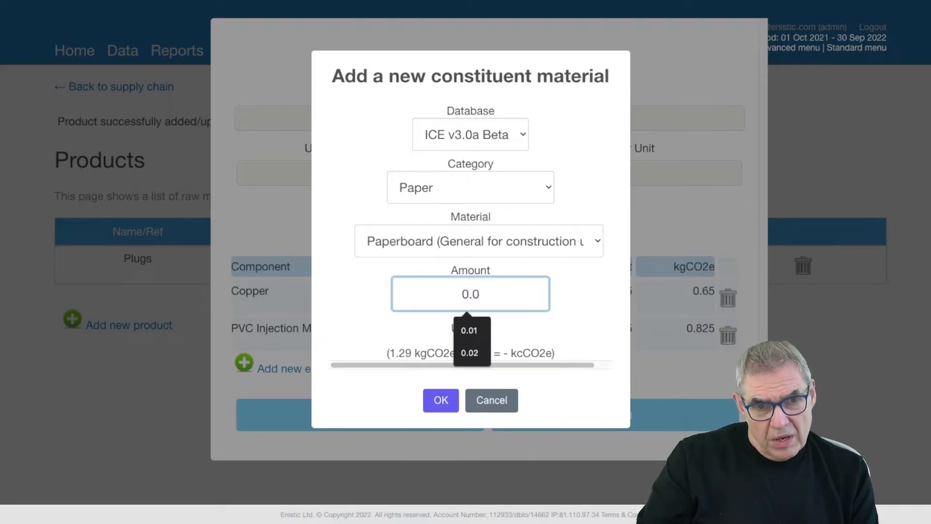
key(BackSpace)
text(1)
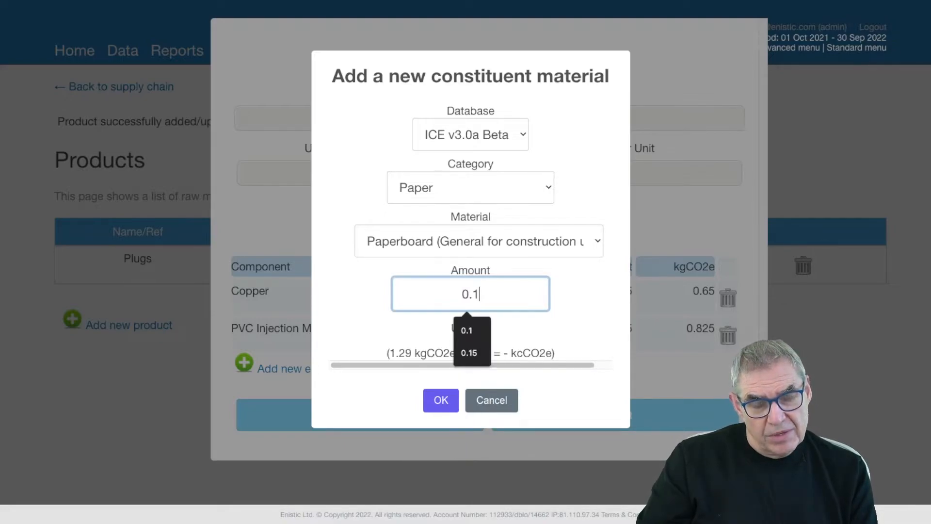
click(449, 406)
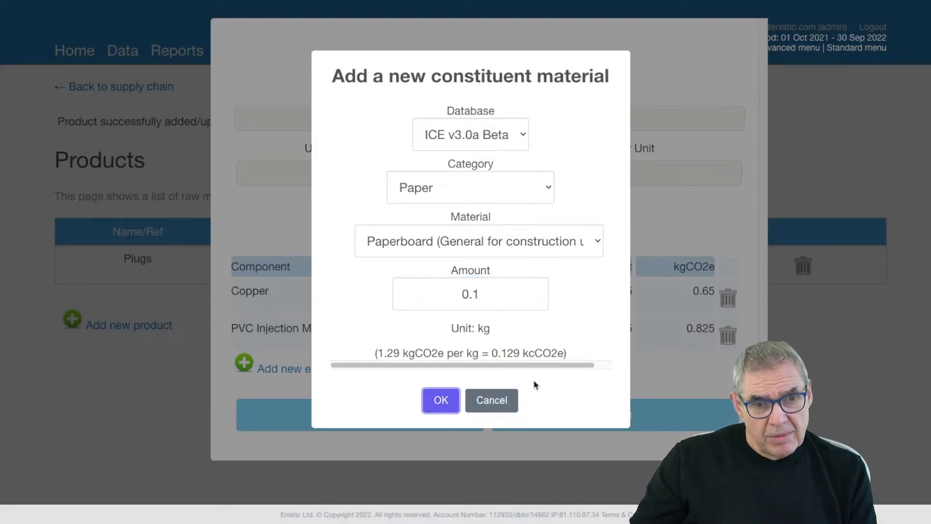
click(436, 406)
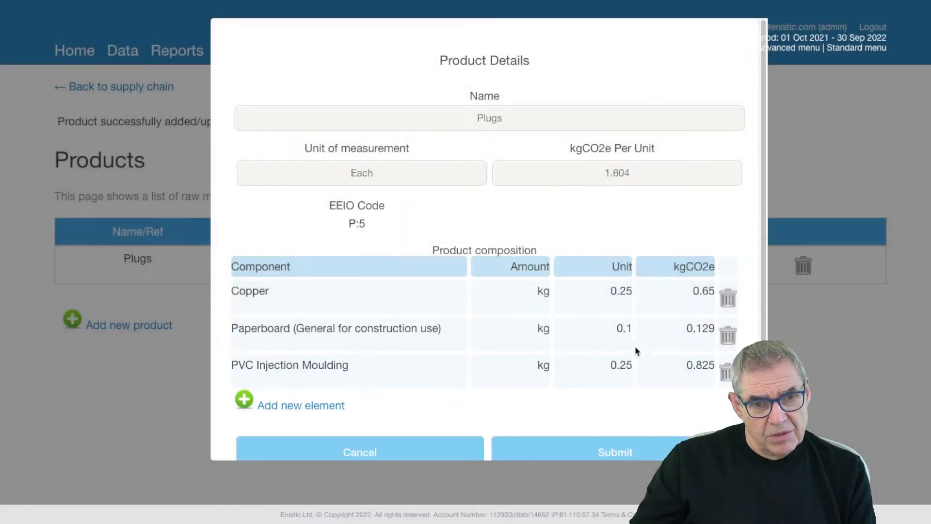
Start another constituent for Plugs and choose UPVC Film from the Plastics category of ICE v3.0a Beta
scroll(485, 387, down, 1)
click(326, 378)
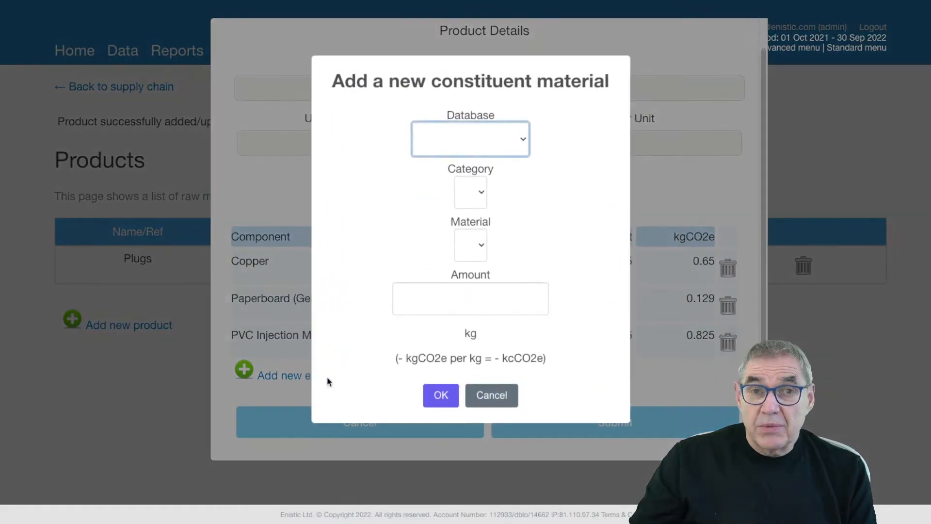
click(466, 130)
click(471, 162)
click(476, 197)
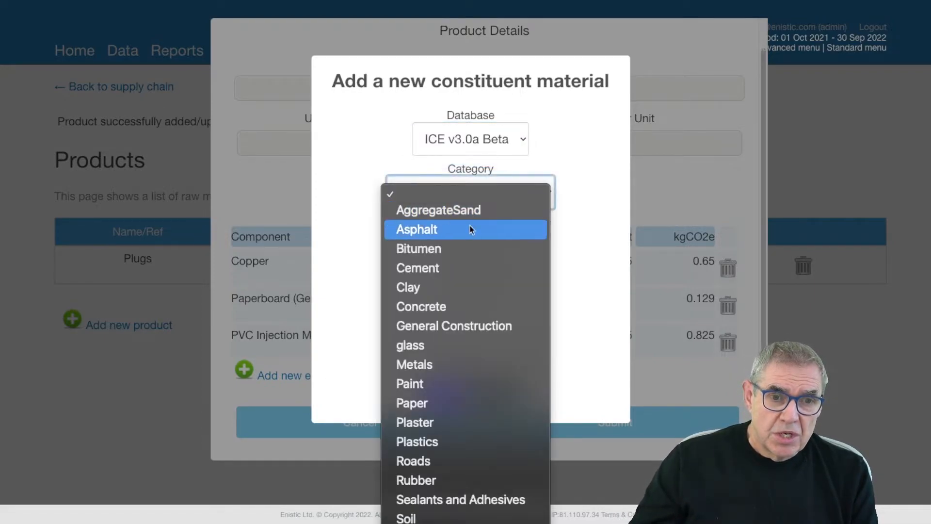
click(434, 441)
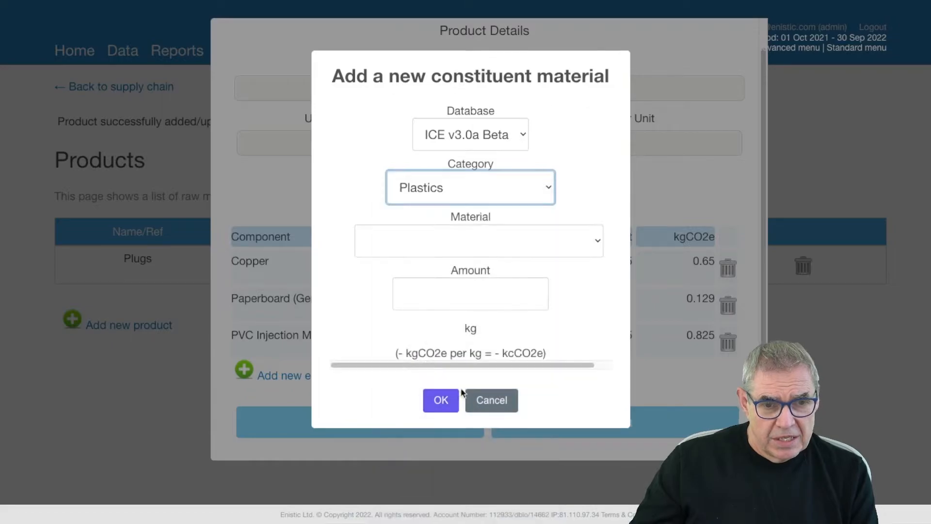
click(494, 243)
scroll(498, 245, down, 1)
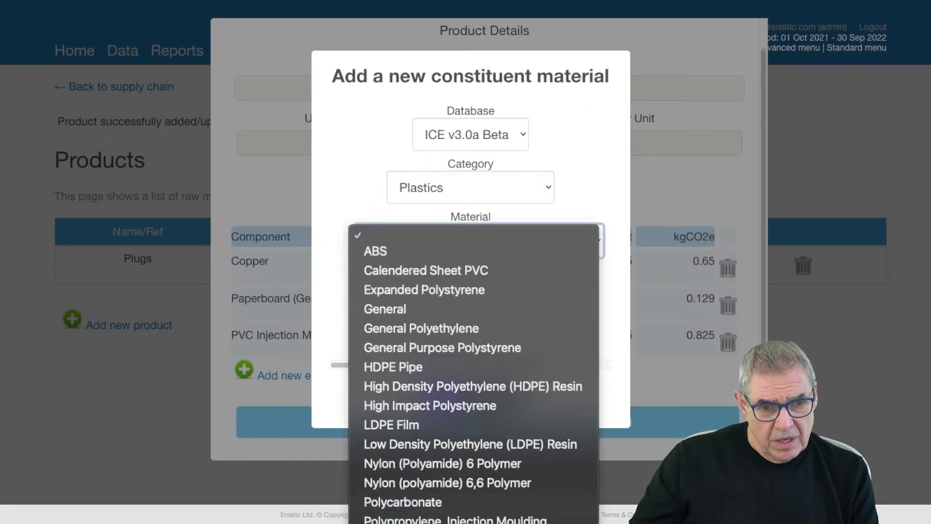
click(444, 521)
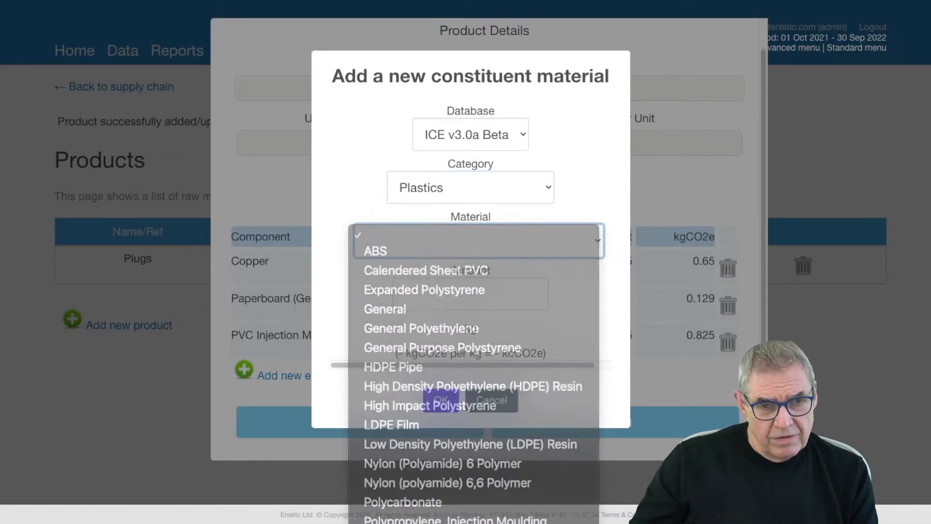
Set the UPVC Film amount to 0.025 kg and add it to the product composition
click(478, 298)
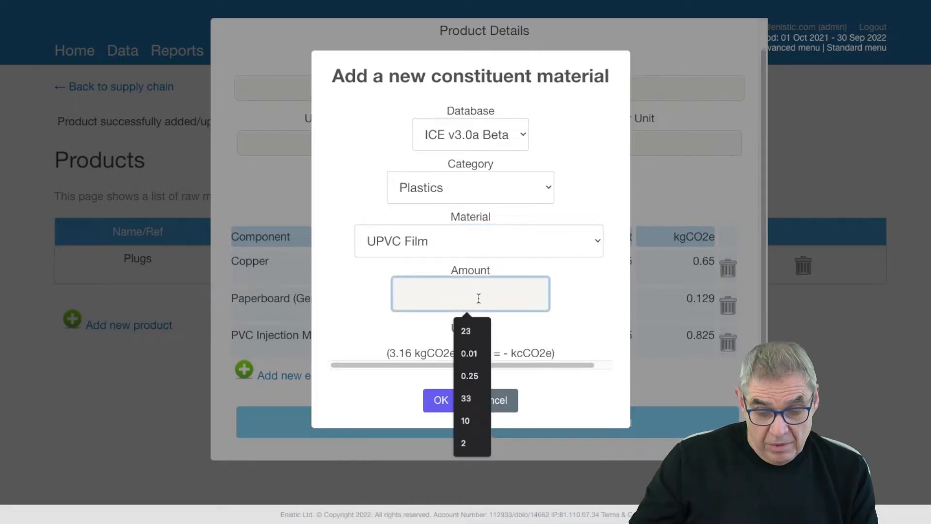
text(0.0)
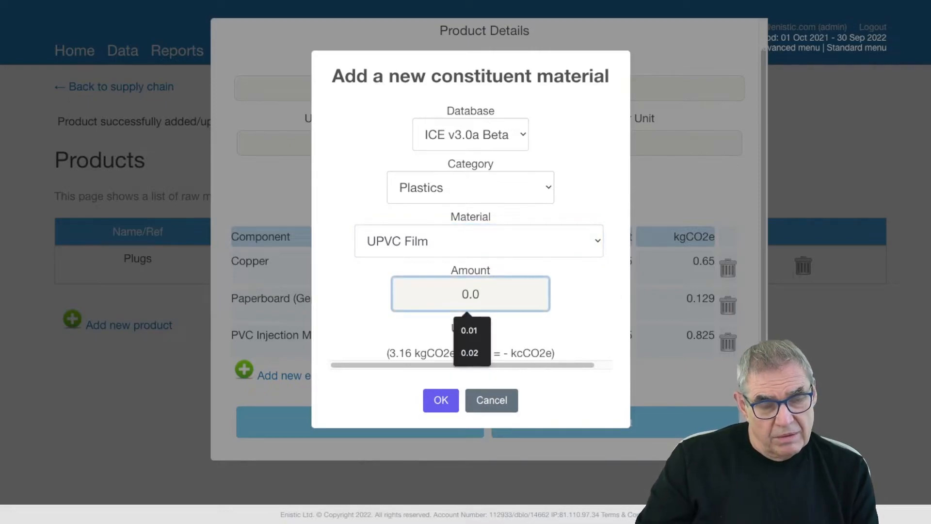
text(25)
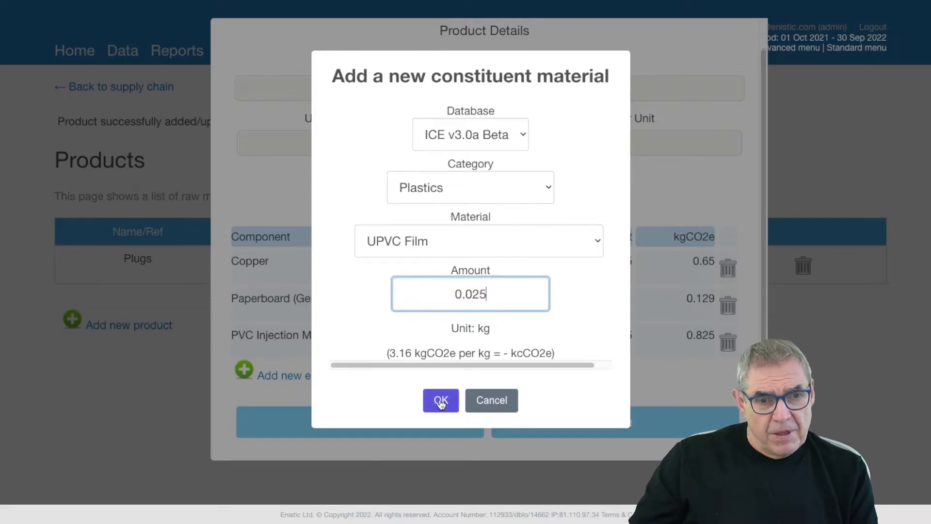
text(§)
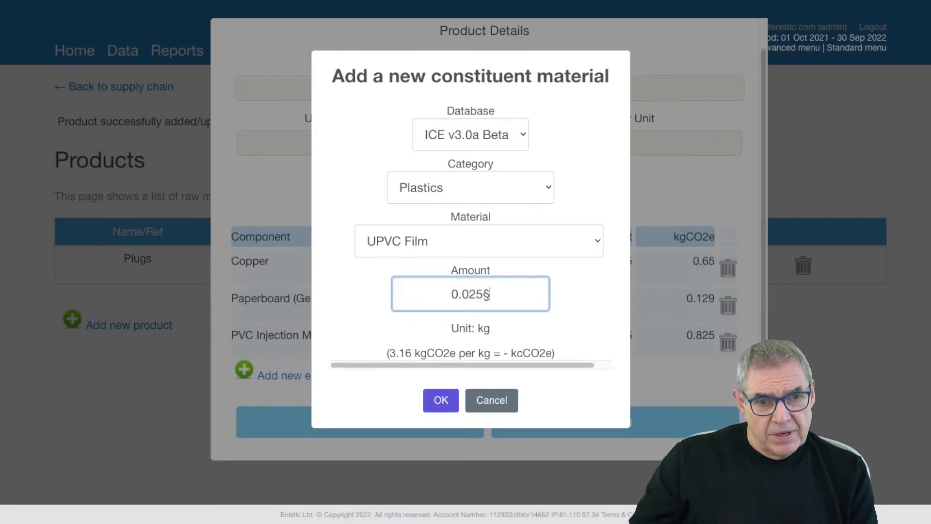
click(451, 397)
click(507, 291)
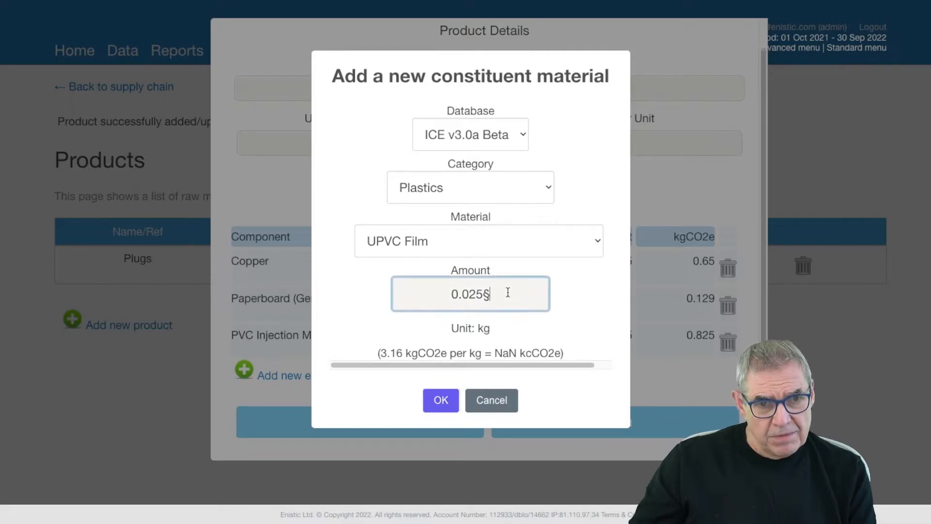
key(BackSpace)
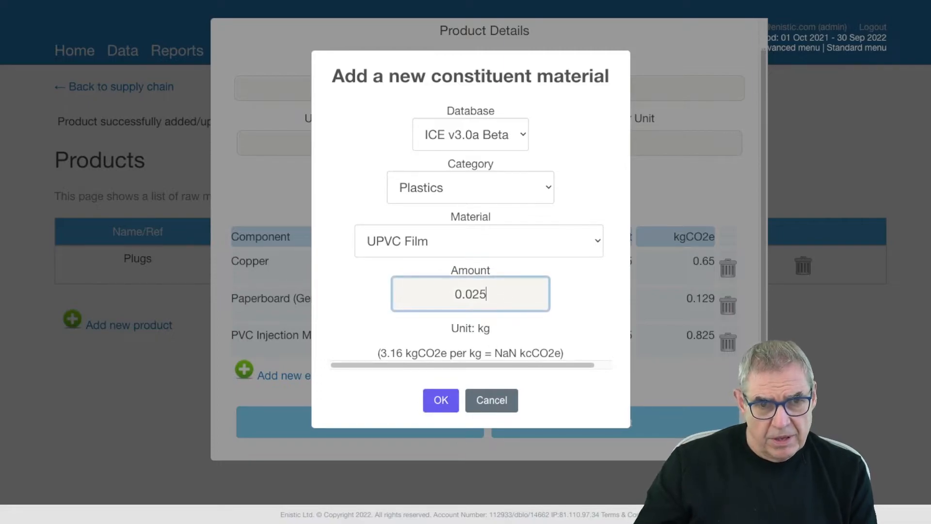
click(467, 356)
click(442, 399)
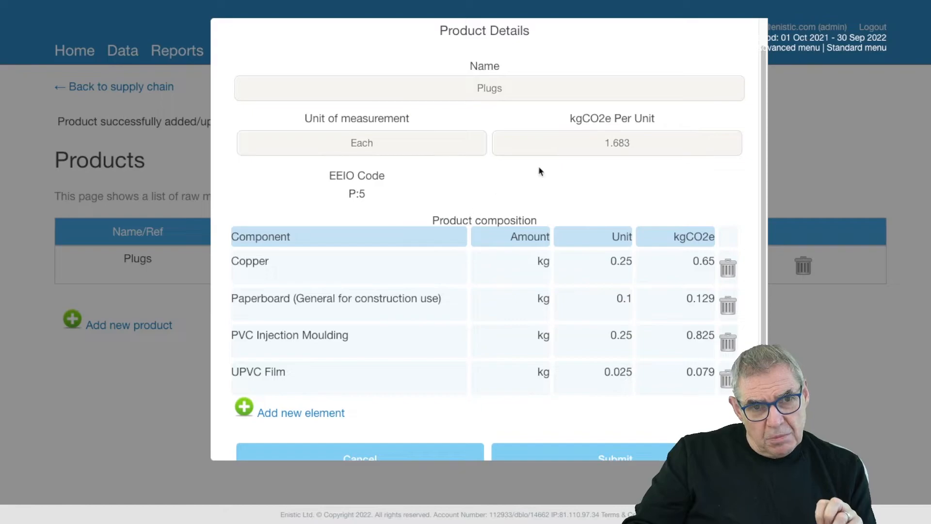
Check the kgCO2e per unit of Plugs and submit the product details
drag(605, 143, 683, 142)
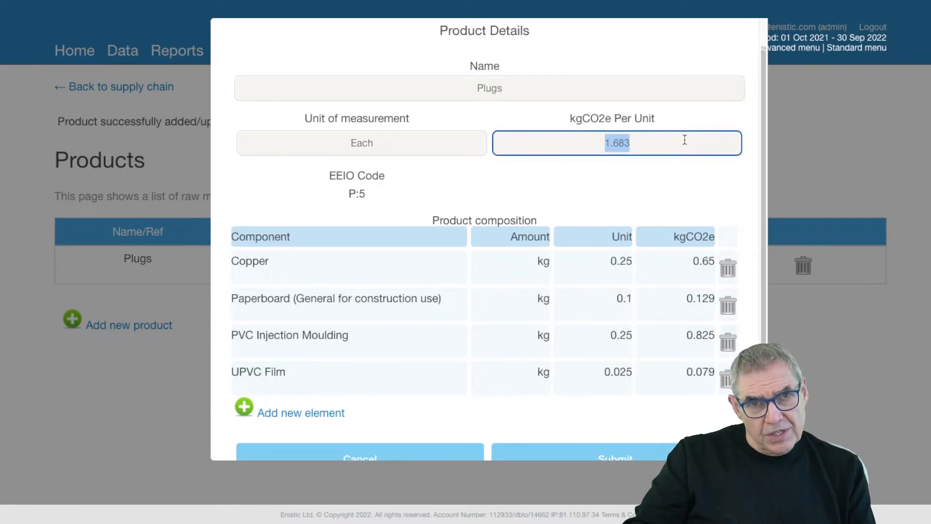
scroll(557, 395, down, 1)
click(626, 427)
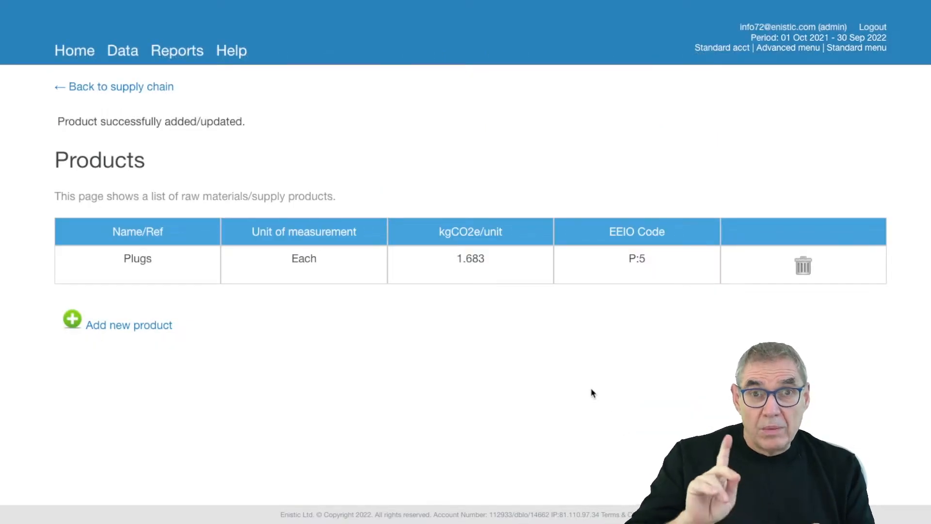
Return to the supply chain and add a new element for the Oxford site described as "Plugs from China"
click(138, 88)
scroll(245, 383, down, 3)
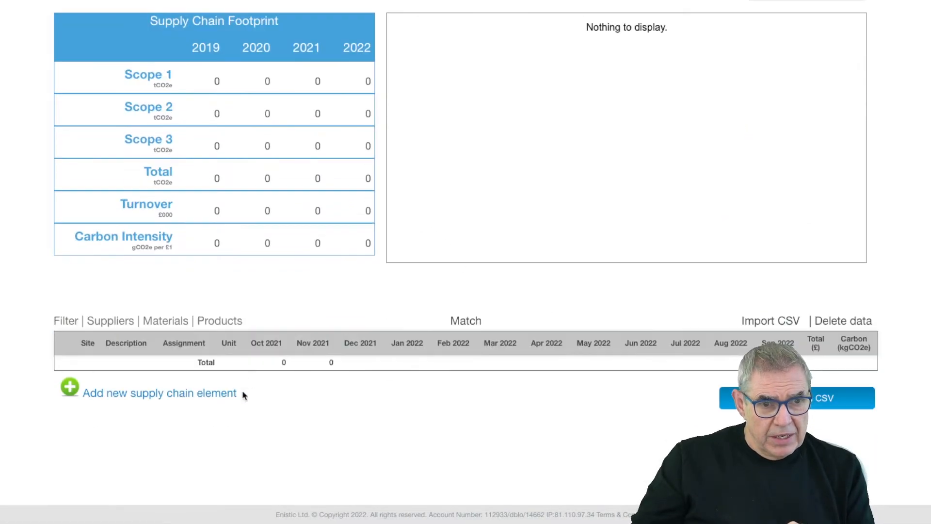
click(200, 392)
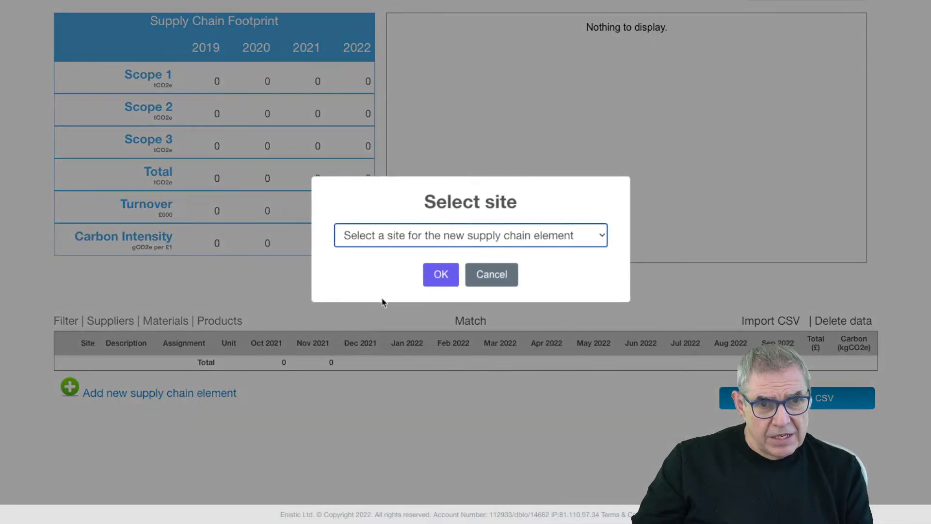
click(410, 245)
click(401, 254)
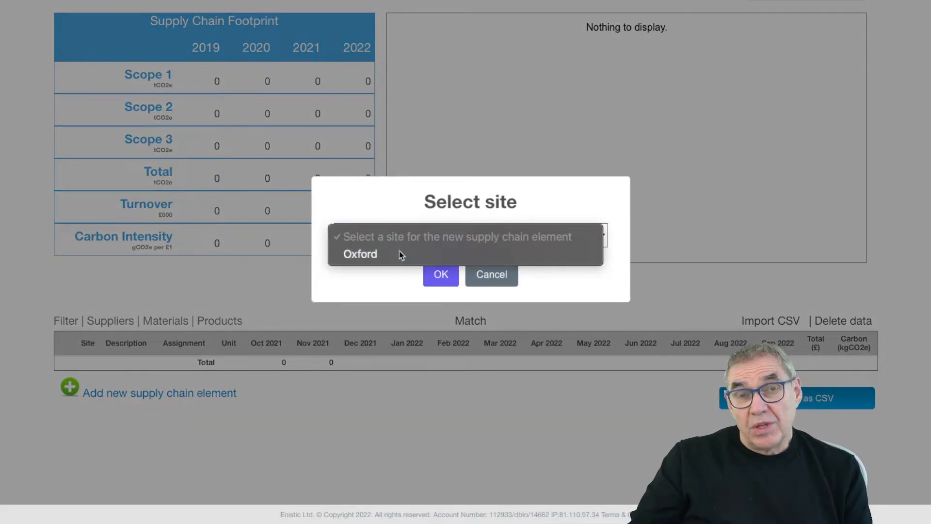
click(447, 280)
click(449, 256)
text(Plugs from China)
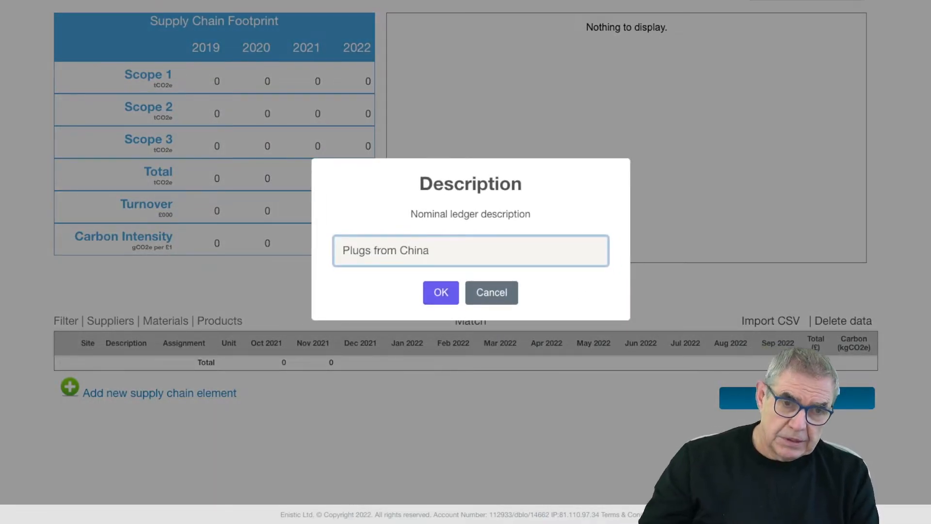
click(440, 291)
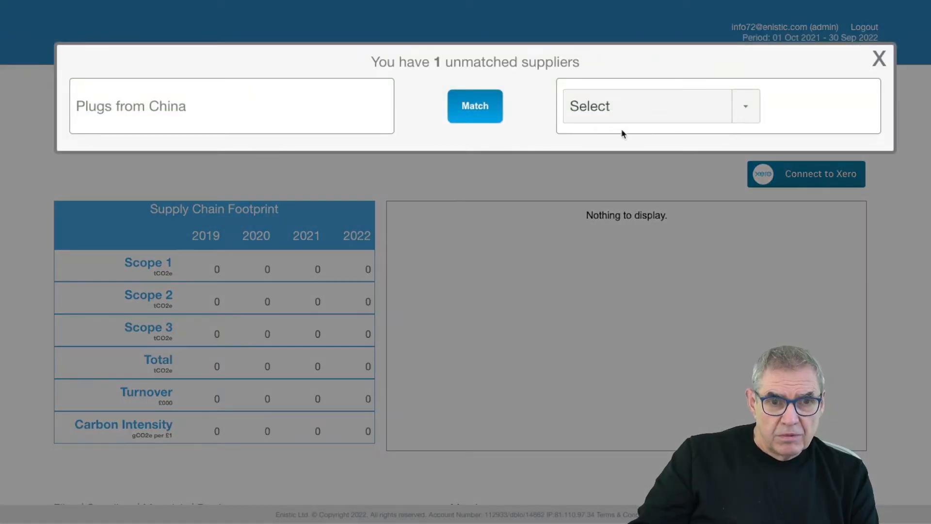
Match the unmatched "Plugs from China" entry to Raw material: Plugs and close the matching window
click(623, 109)
text(plugs)
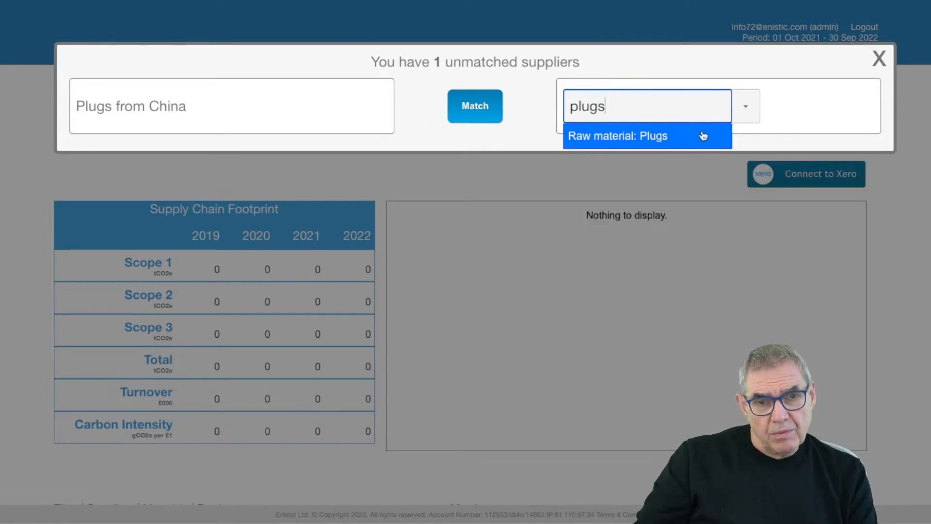
click(677, 141)
click(482, 114)
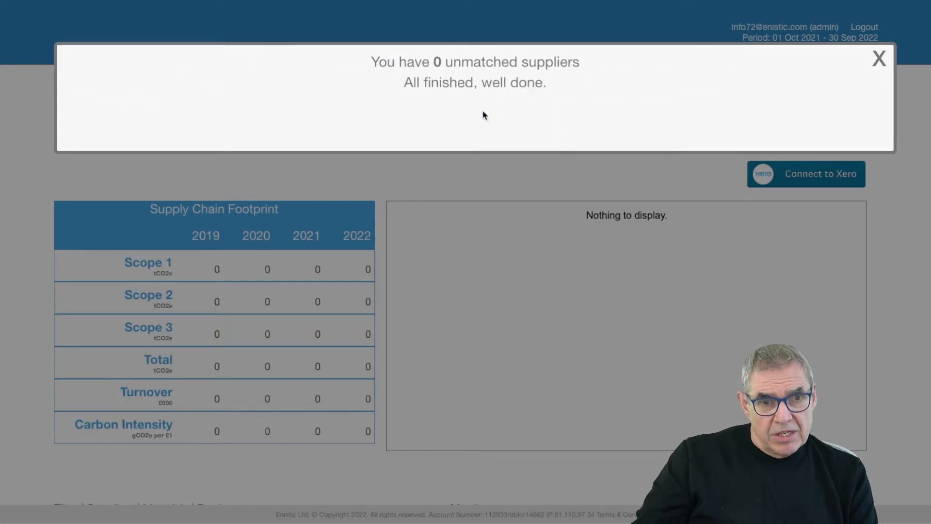
click(878, 58)
Enter a quantity of 40000 for Plugs from China in each of Nov 2021, Dec 2021 and Jan 2022
scroll(556, 187, down, 5)
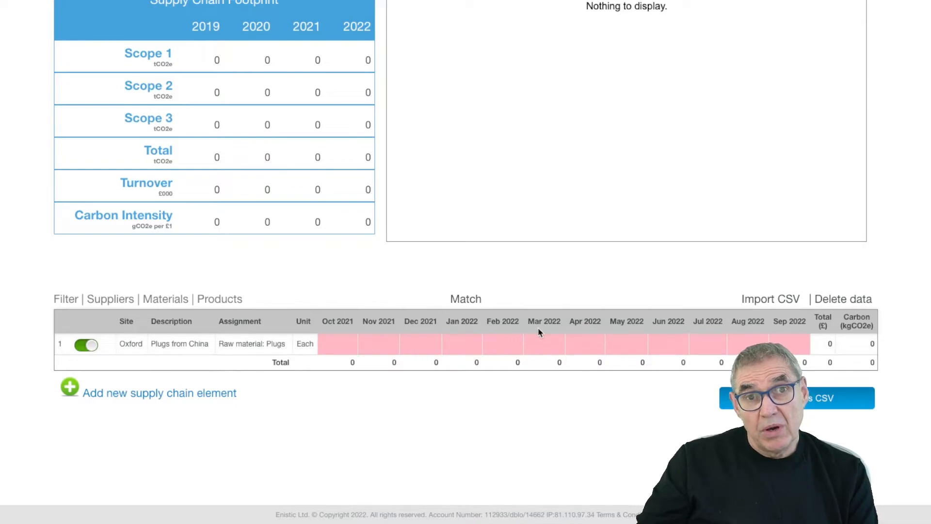
click(374, 342)
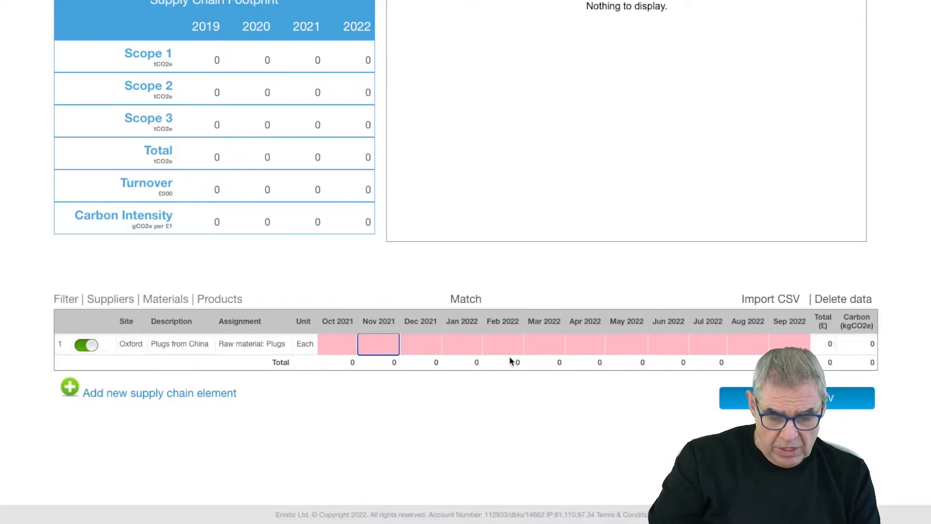
text(40000)
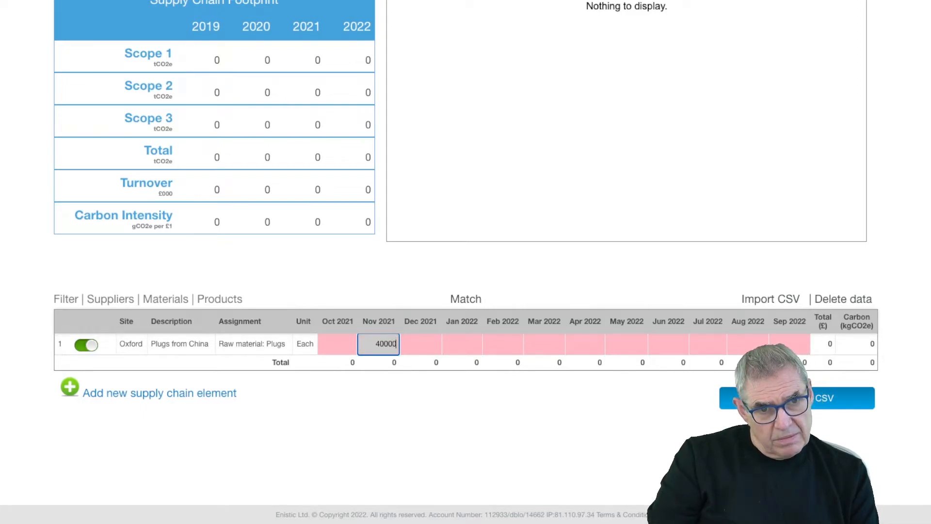
key(Tab)
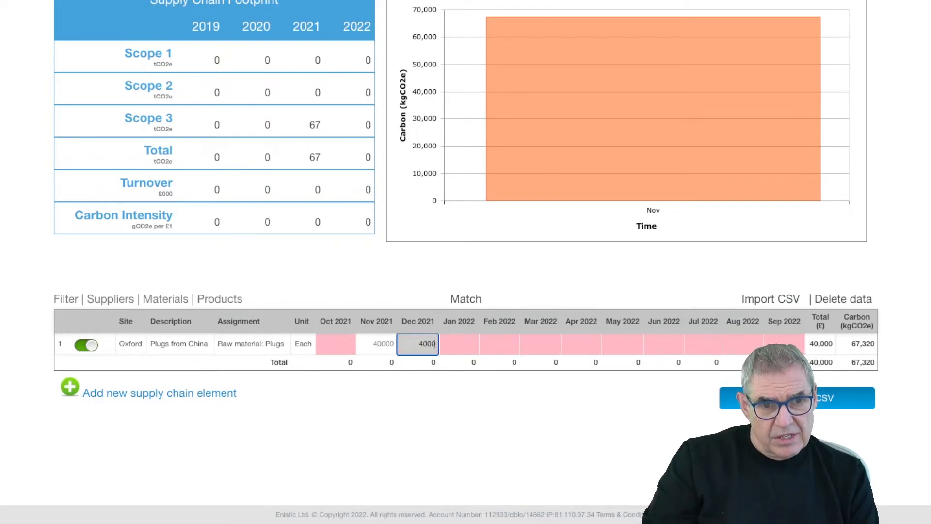
text(40000)
key(Tab)
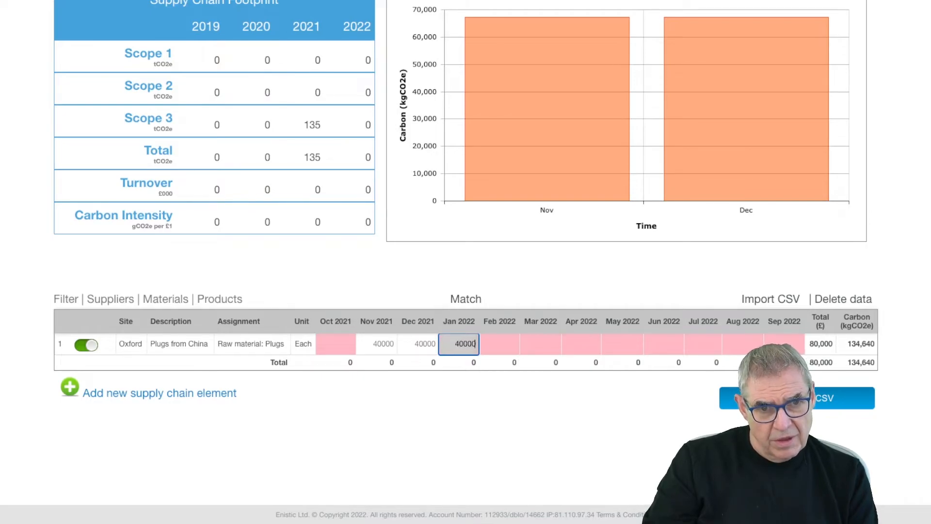
text(40000)
key(Tab)
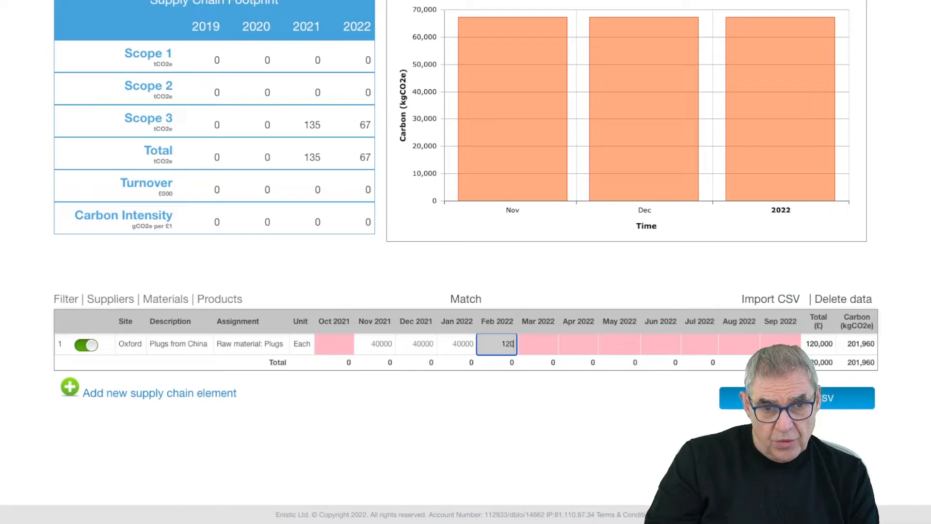
Enter 120000 for Feb 2022 and 40000 for May 2022 in the Plugs from China row
key(Tab)
key(Tab)
key(Tab)
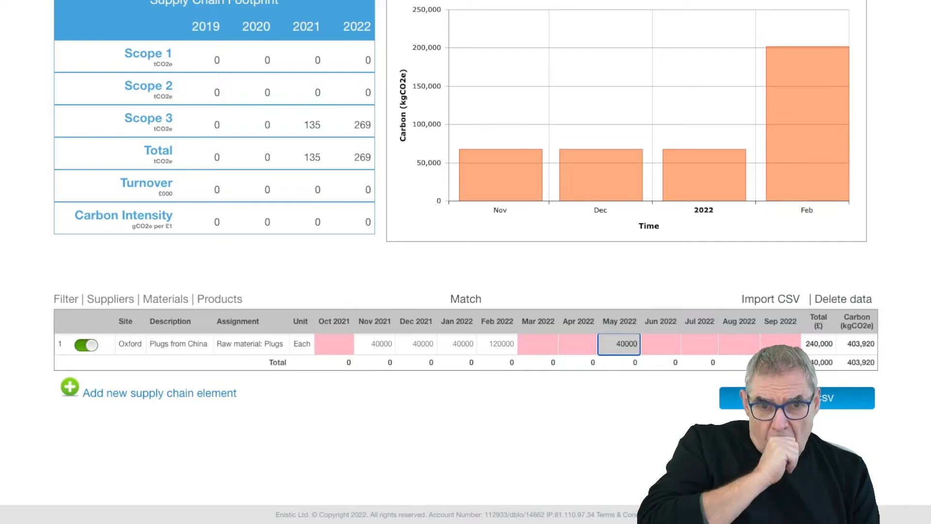
key(Tab)
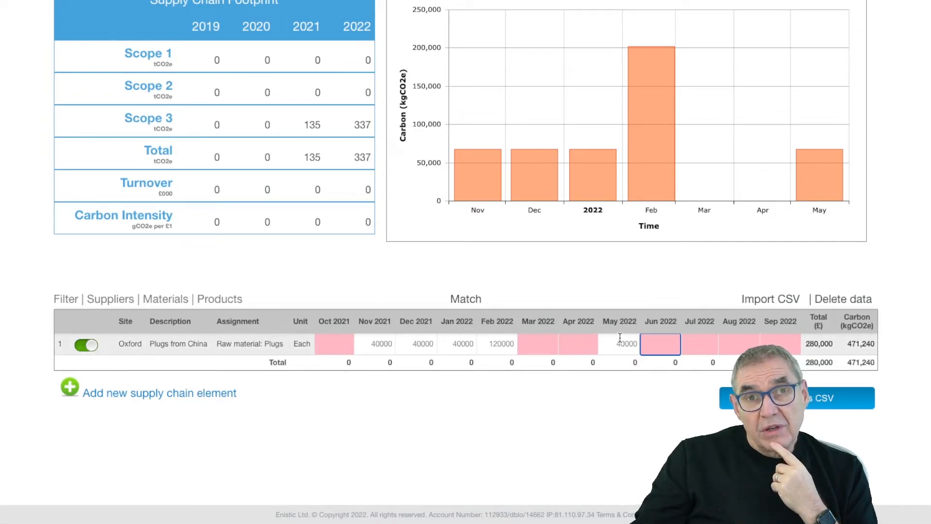
Review the carbon total for Plugs from China, the yearly supply chain footprint table and the monthly carbon chart
click(856, 346)
double_click(855, 345)
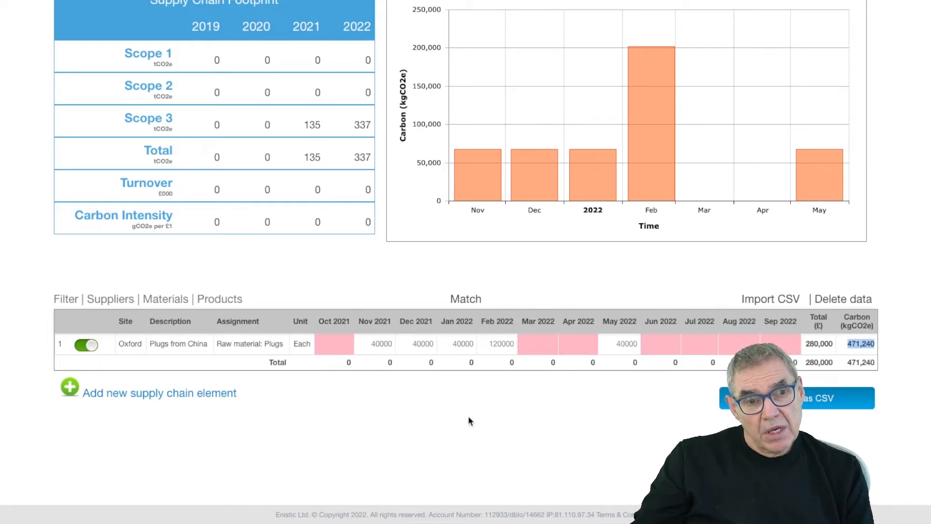
scroll(429, 383, up, 1)
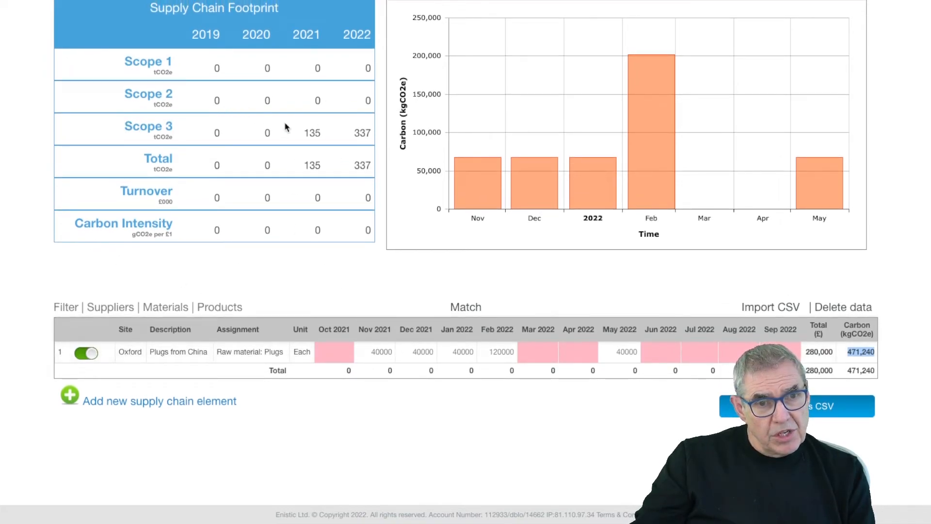
scroll(335, 275, up, 5)
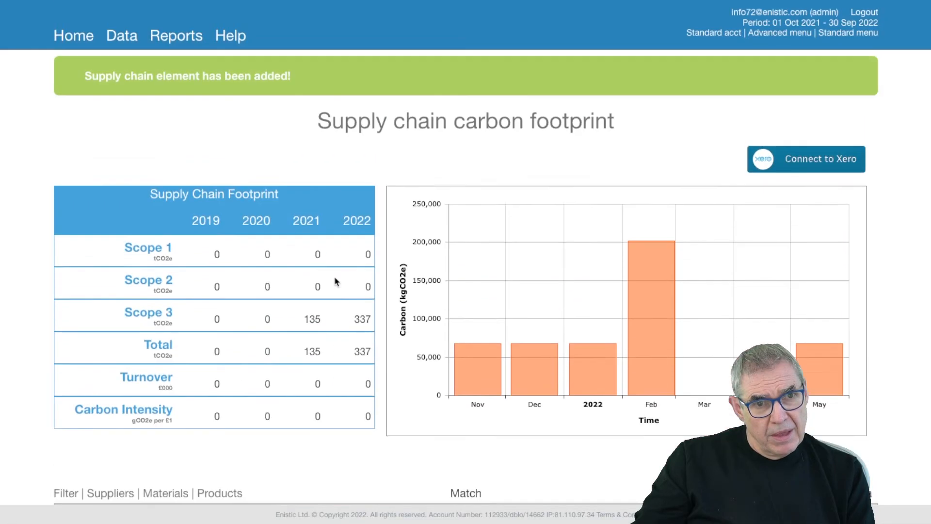
scroll(406, 346, down, 3)
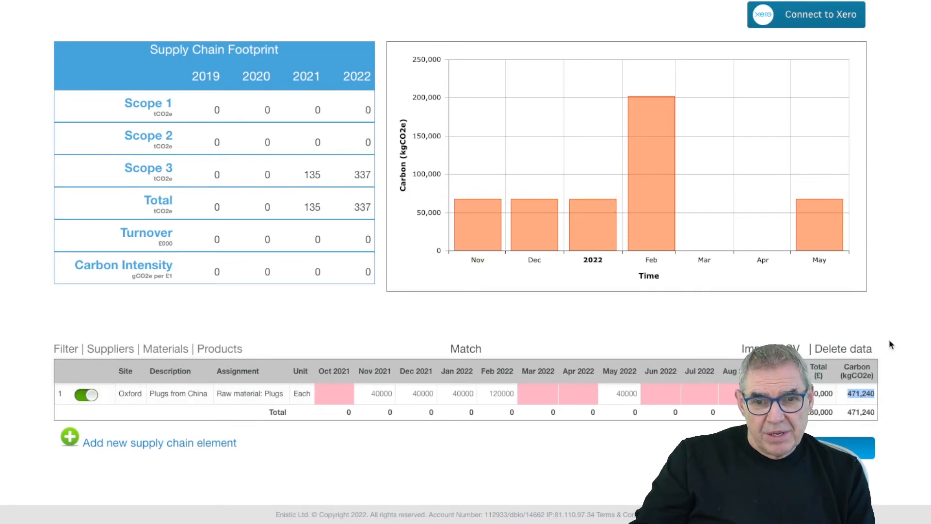
scroll(359, 229, up, 1)
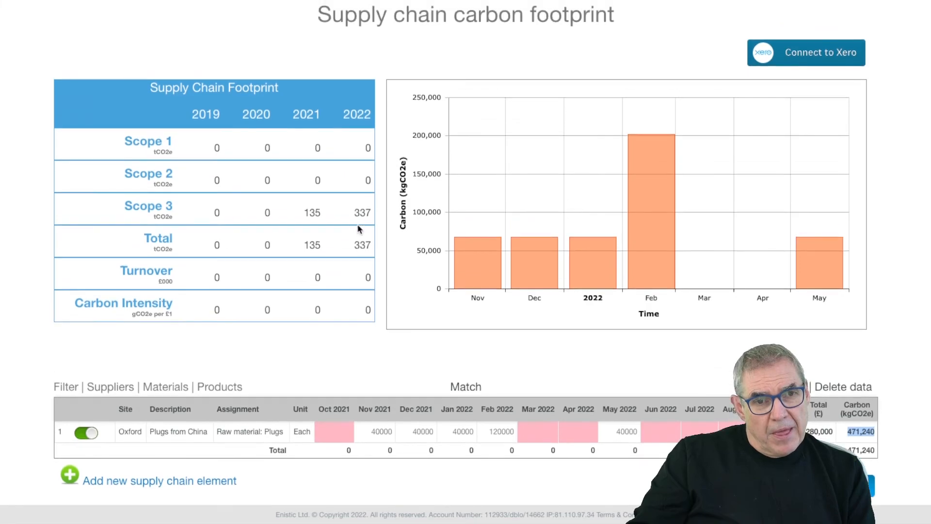